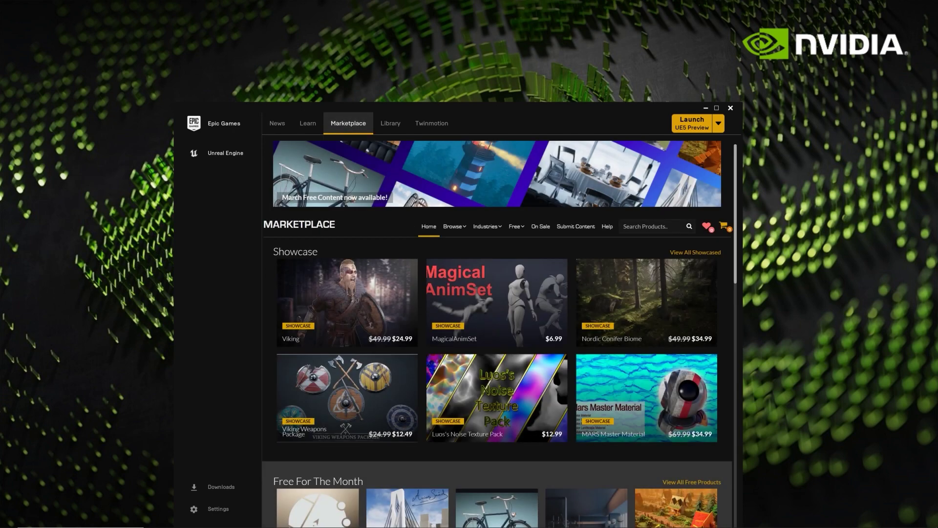
- Search the Marketplace for 'RT' and open the NVIDIA RTX Global Illumination listing
mouse_move(702, 276)
type("RTX")
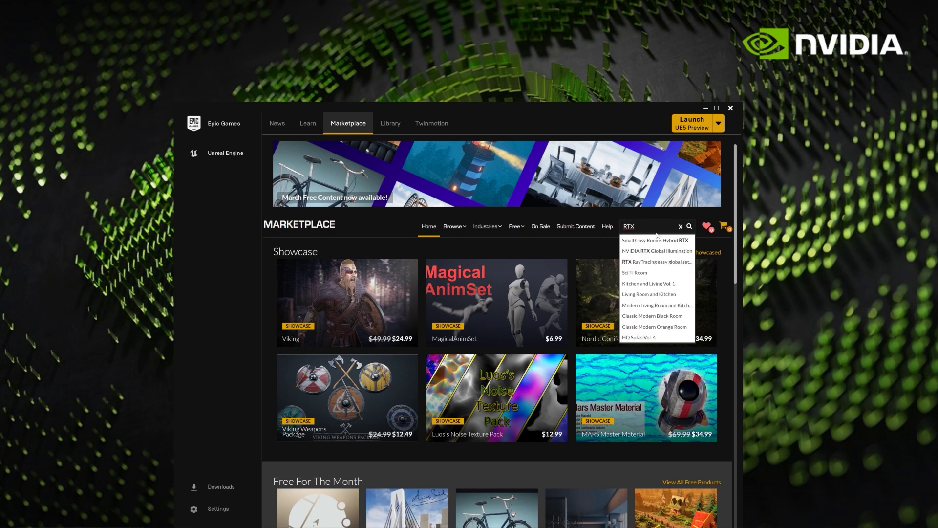
left_click(638, 250)
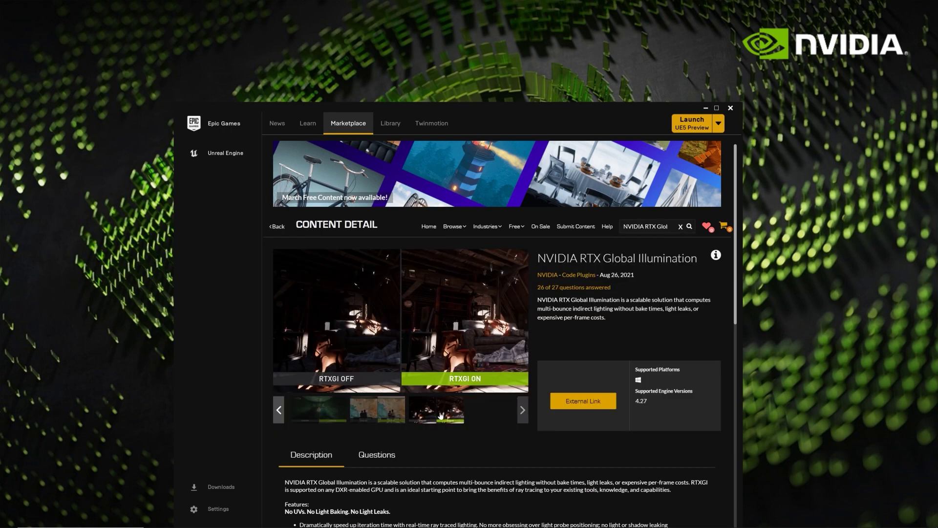
- Follow the external link to NVIDIA's download page and accept the RTX SDKs license terms
left_click(591, 405)
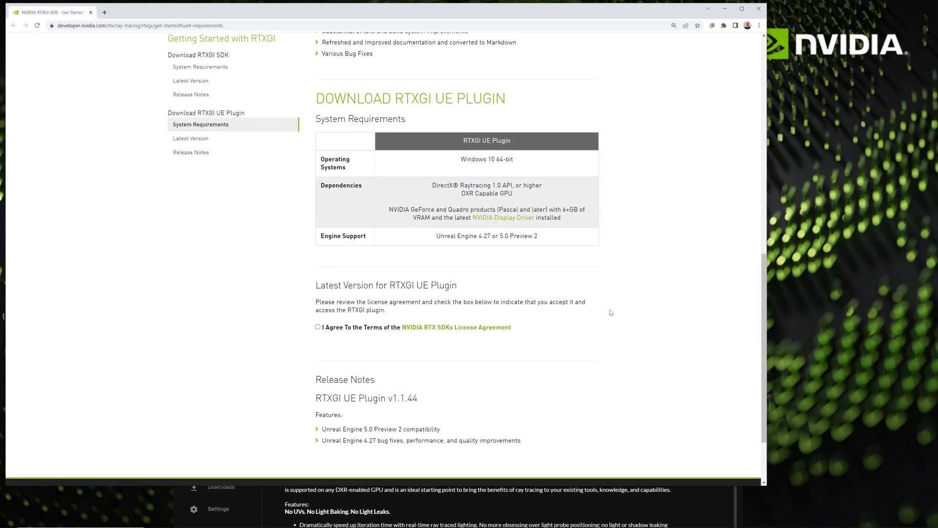
left_click(317, 312)
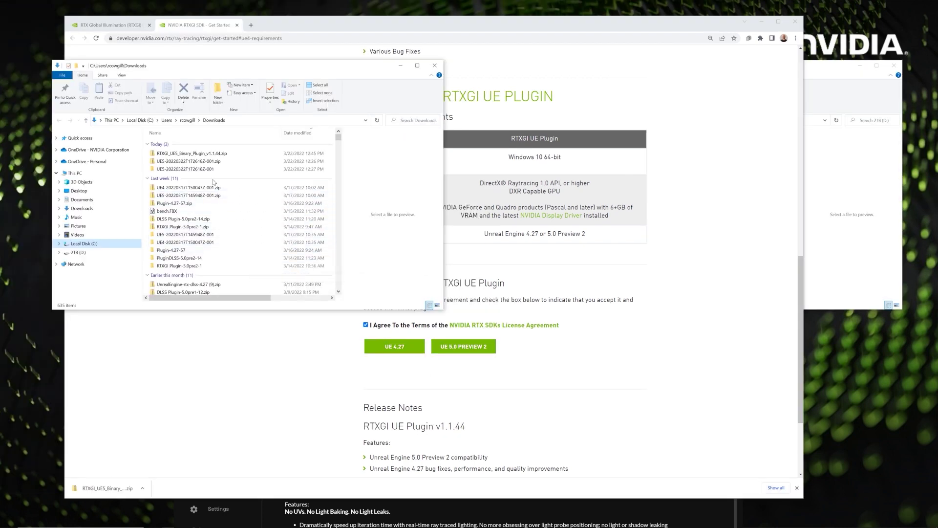
- Extract the RTXGI plugin zip to its own folder with 7-Zip and open its UE5 subfolder
left_click(183, 154)
right_click(183, 155)
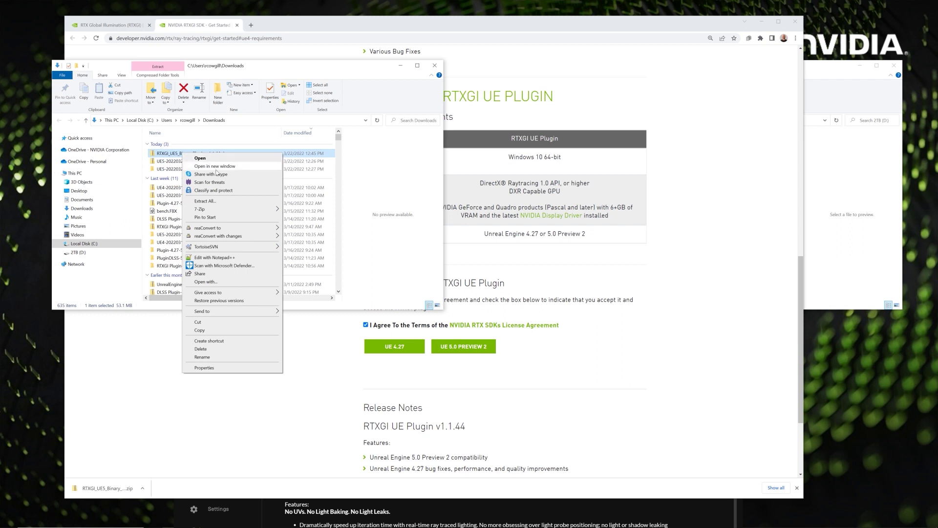
mouse_move(218, 209)
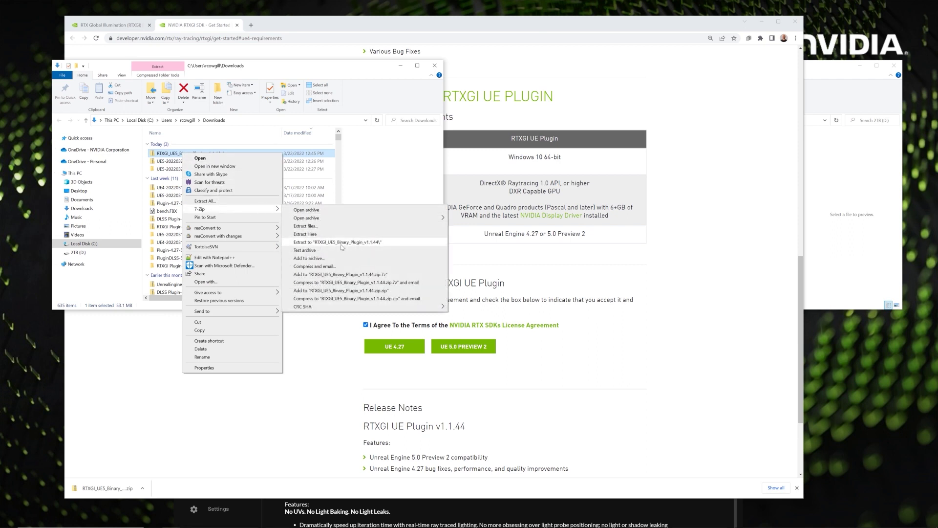
left_click(332, 242)
double_click(165, 147)
double_click(165, 147)
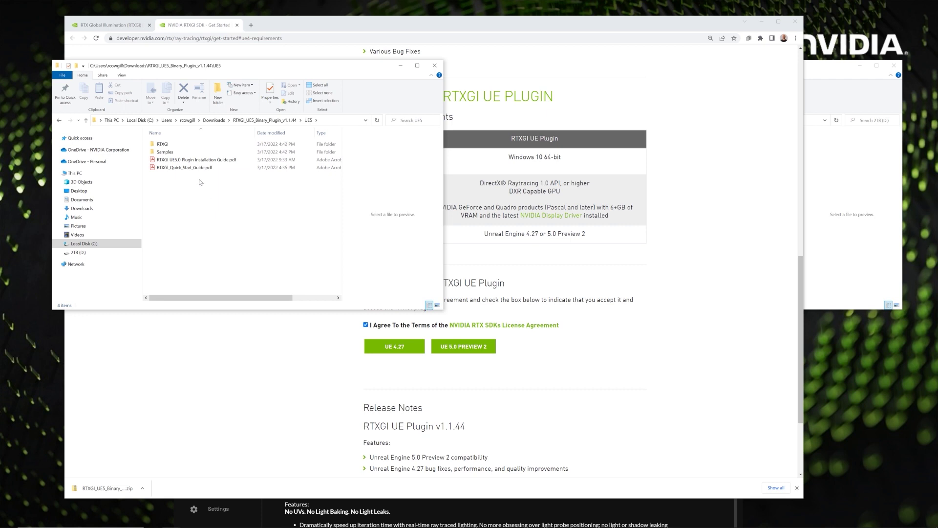
- Look over the two PDF guides, then select the RTXGI plugin folder
left_click_drag(201, 183, 174, 161)
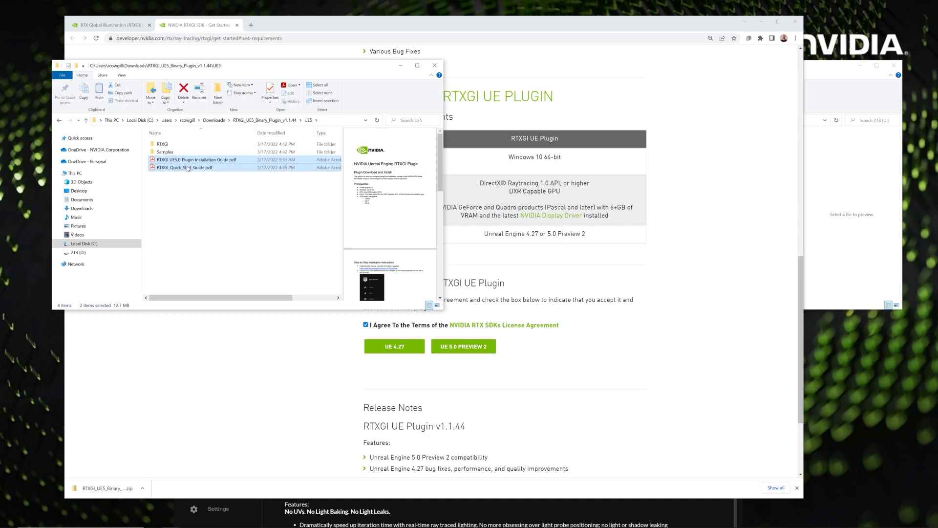
left_click(188, 168)
left_click(192, 188)
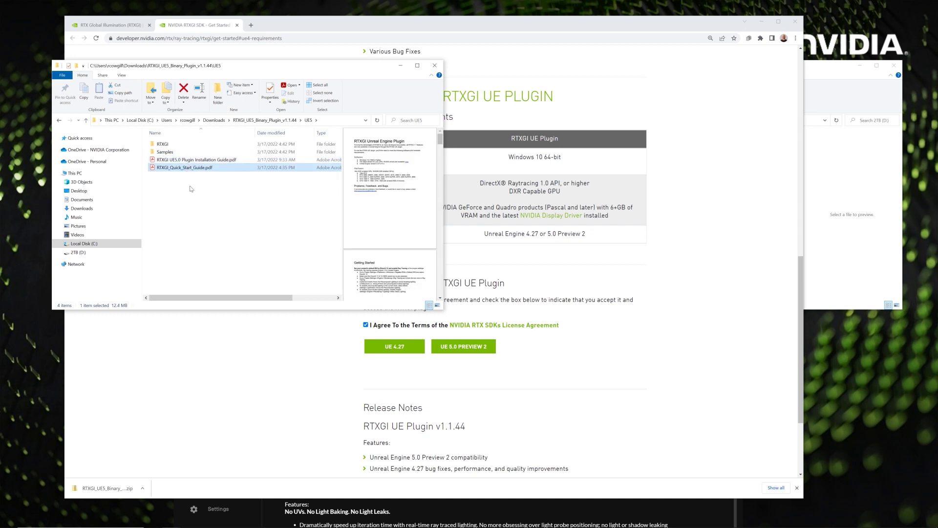
left_click(163, 143)
- Copy the RTXGI folder and navigate on D: to UE_5.0 > Engine > Plugins > Marketplace
key("alt+Tab")
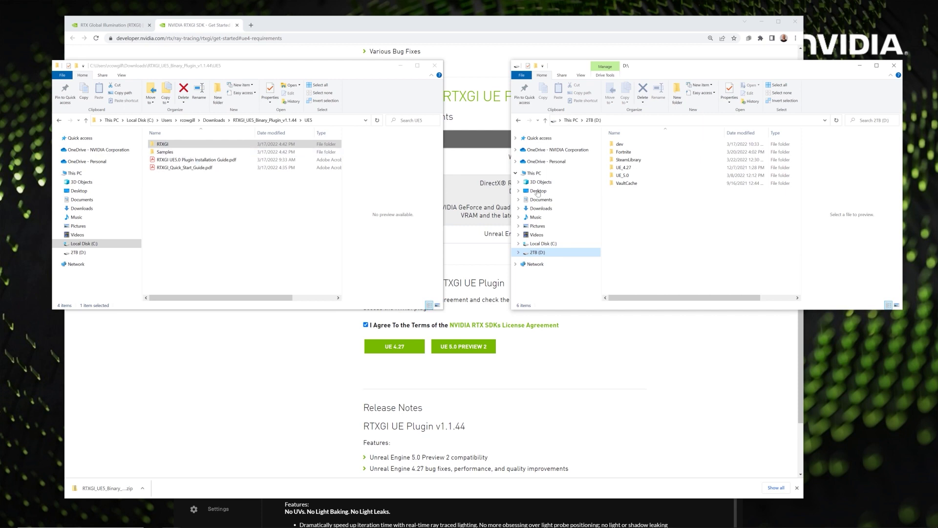
left_click(624, 176)
double_click(624, 177)
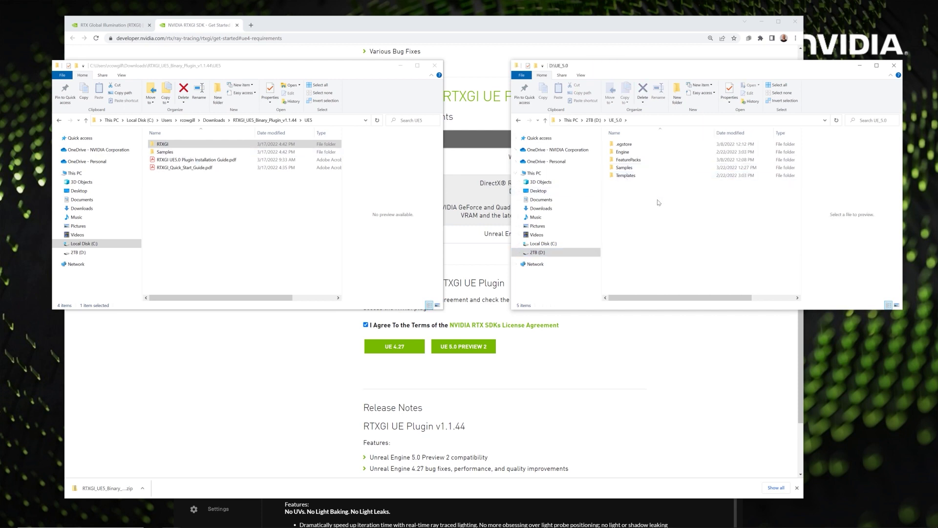
double_click(623, 152)
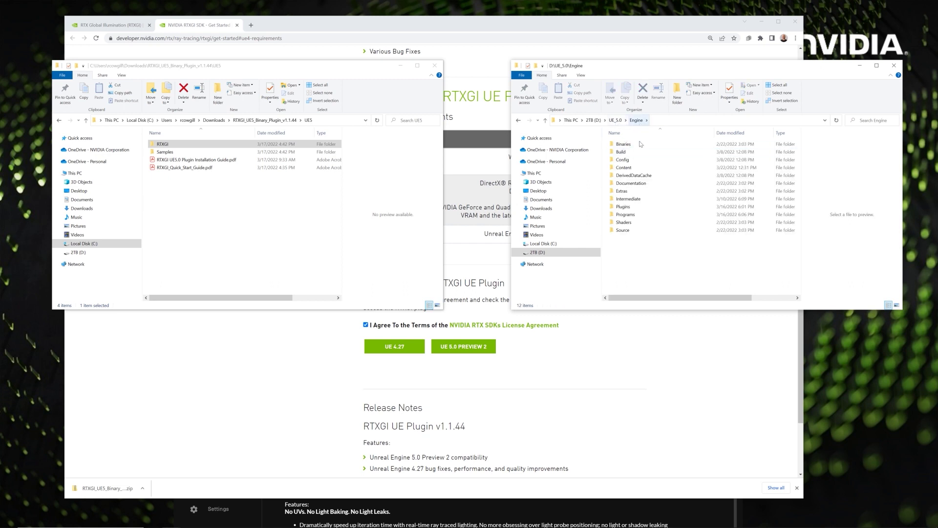
double_click(633, 207)
scroll(635, 209, "down", 6)
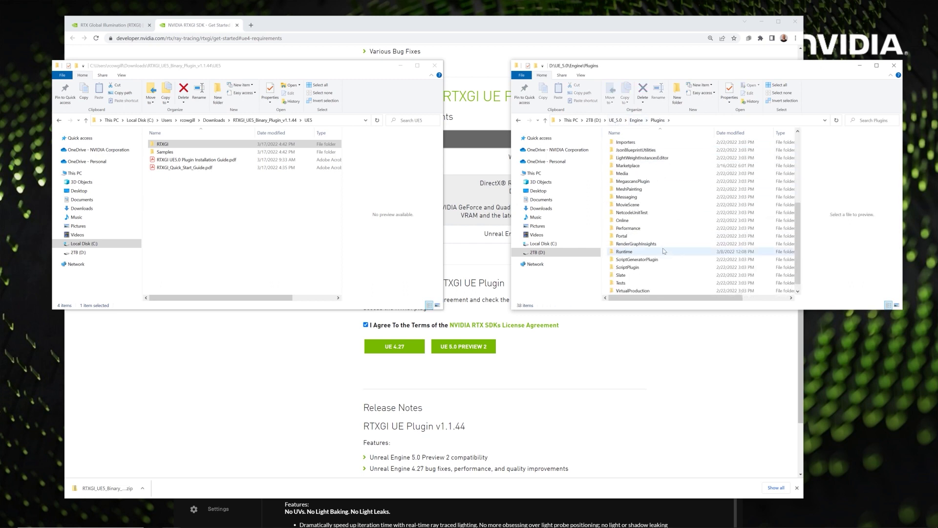
double_click(638, 166)
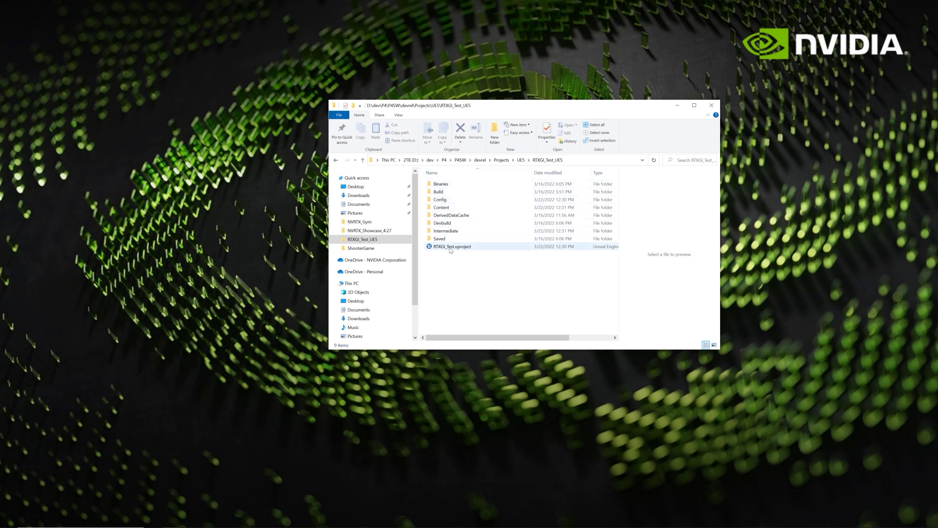
- Launch RTXGI_Test.uproject from the RTXGI_Test_UE5 folder
double_click(451, 248)
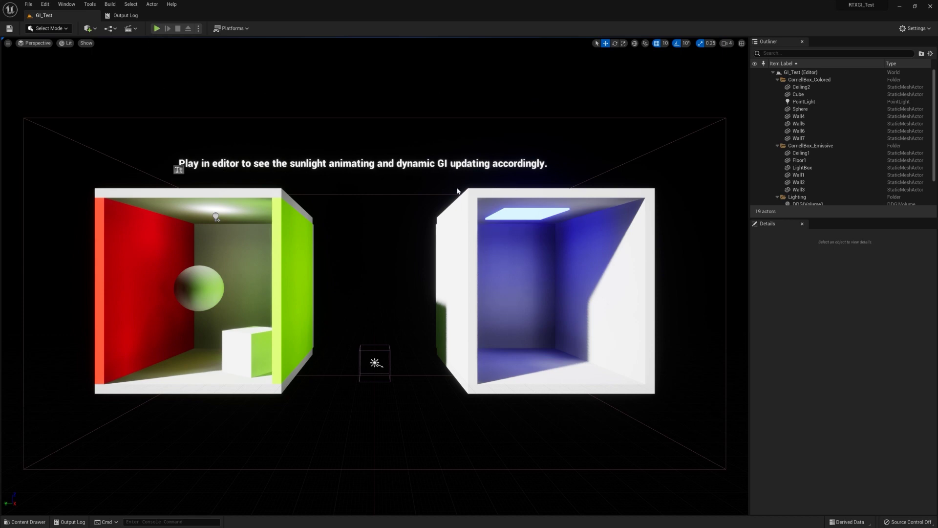
- Run GI_Test in Play-in-Editor to preview the DDGI toggles and sunlight, then stop
left_click(157, 28)
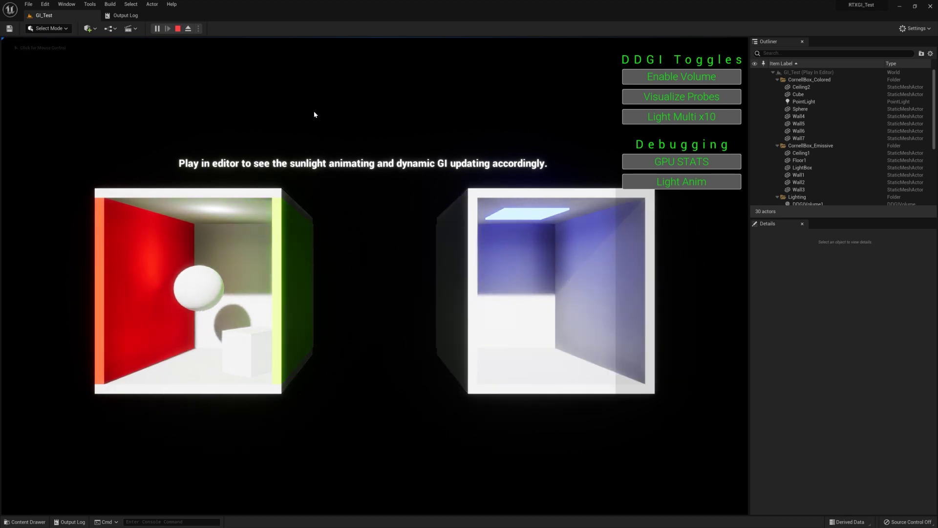
key("Escape")
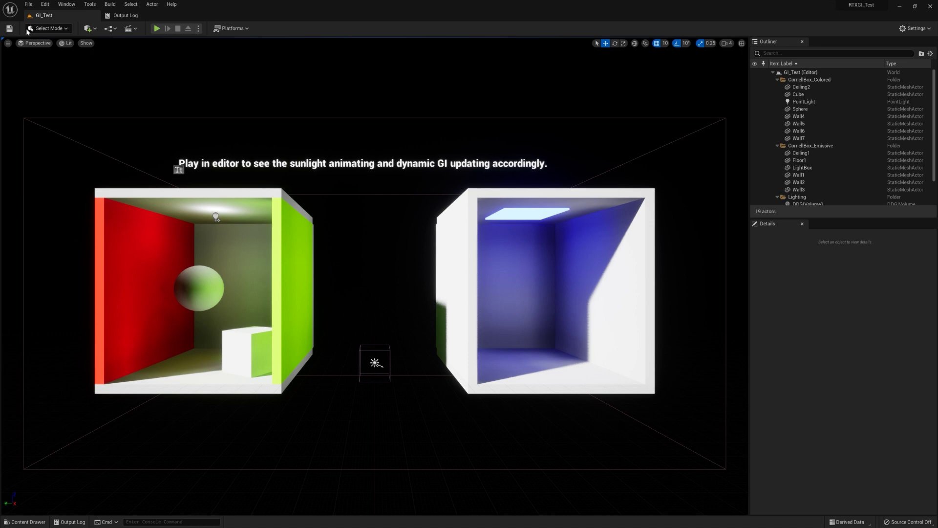
- In Edit > Plugins, search 'nvidia' and tick RTX Global Illumination 1.1.44
left_click(45, 4)
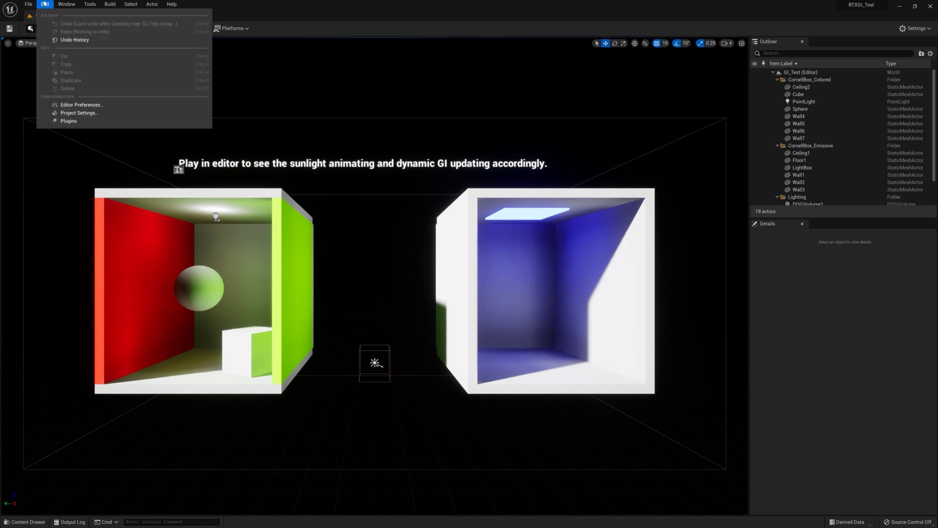
left_click(69, 121)
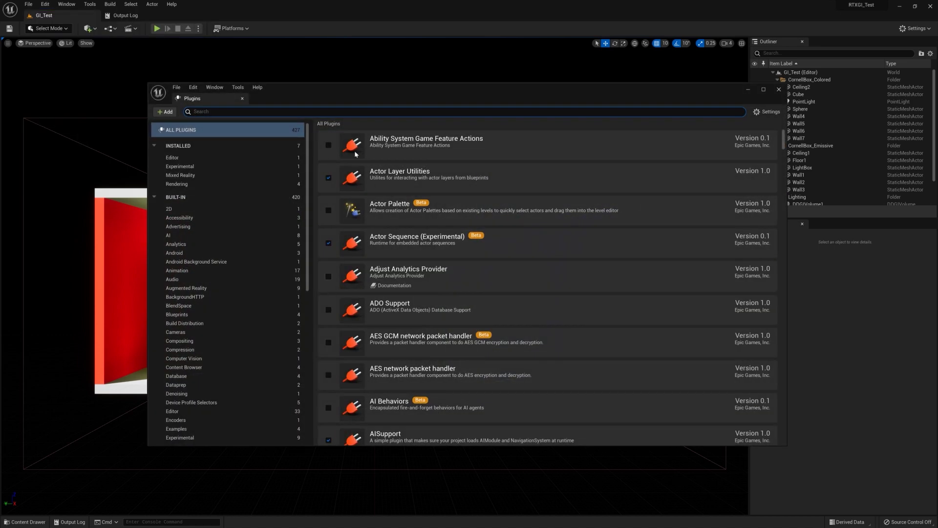
type("nvidia")
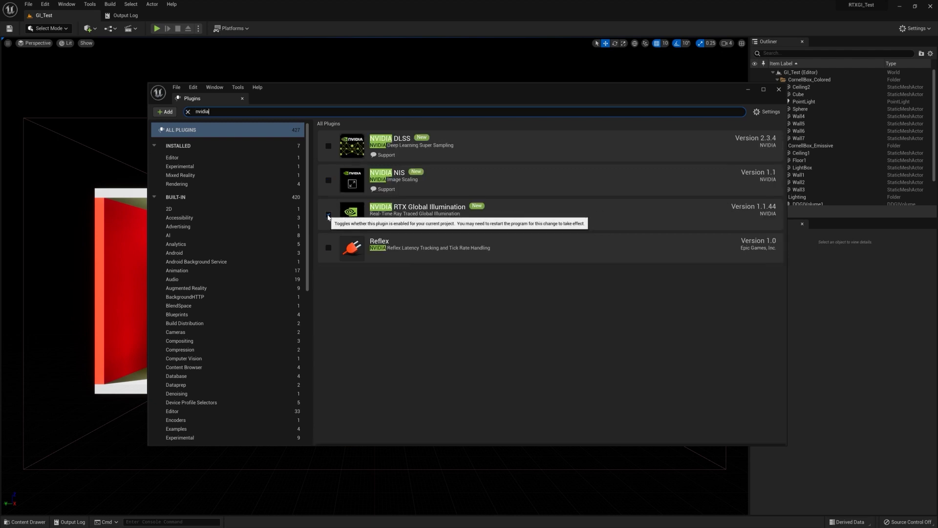
left_click(328, 215)
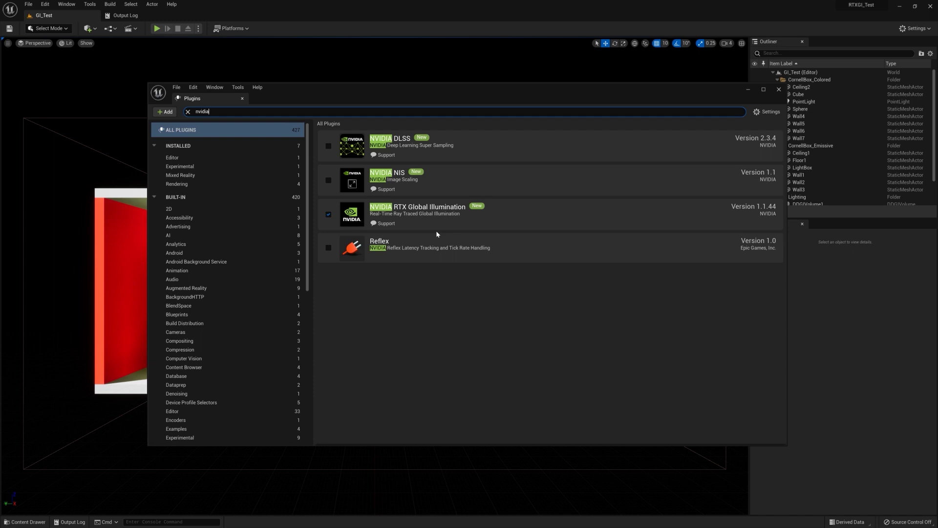
left_click(779, 89)
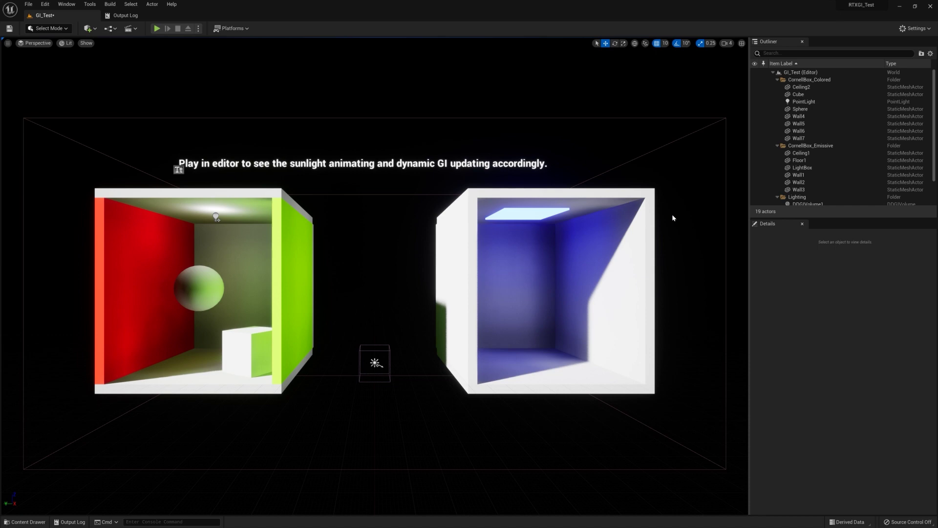
- Select the PostProcessVolume and set its Global Illumination Method to None
scroll(834, 148, "down", 3)
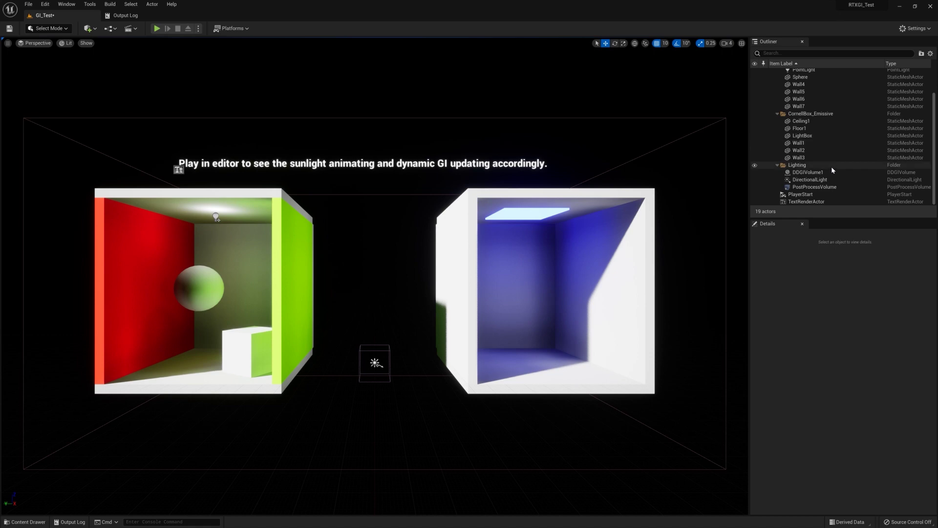
left_click(820, 189)
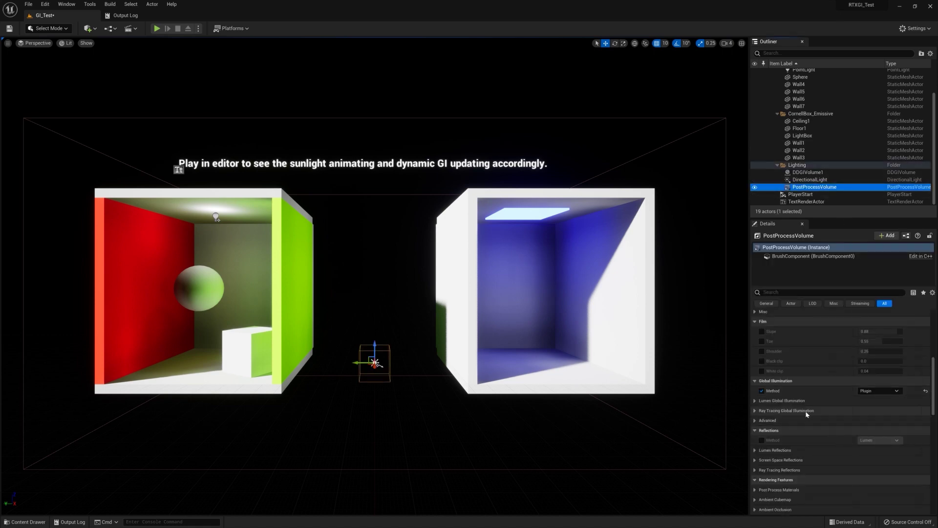
scroll(804, 440, "up", 5)
scroll(811, 440, "down", 3)
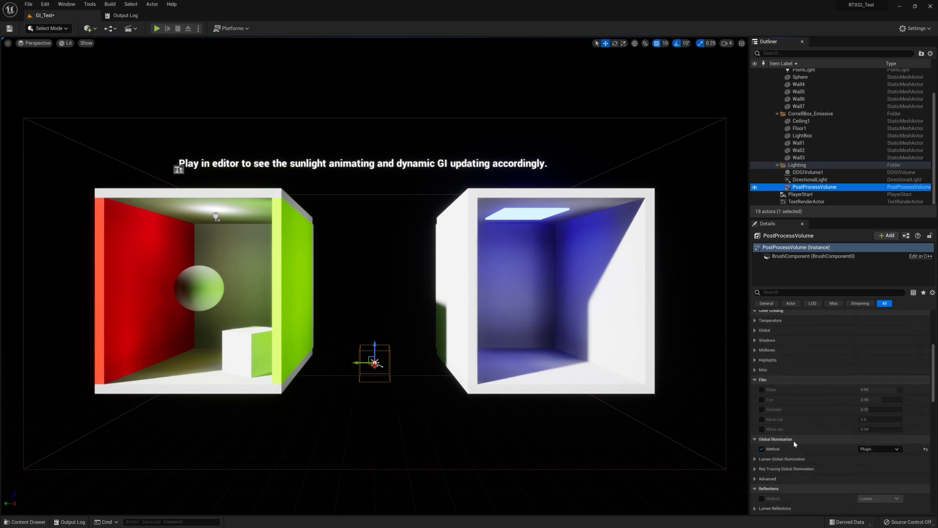
left_click(880, 449)
left_click(866, 456)
- Set the Global Illumination Method back to Plugin to restore colored bounce lighting
scroll(870, 440, "down", 2)
left_click(872, 416)
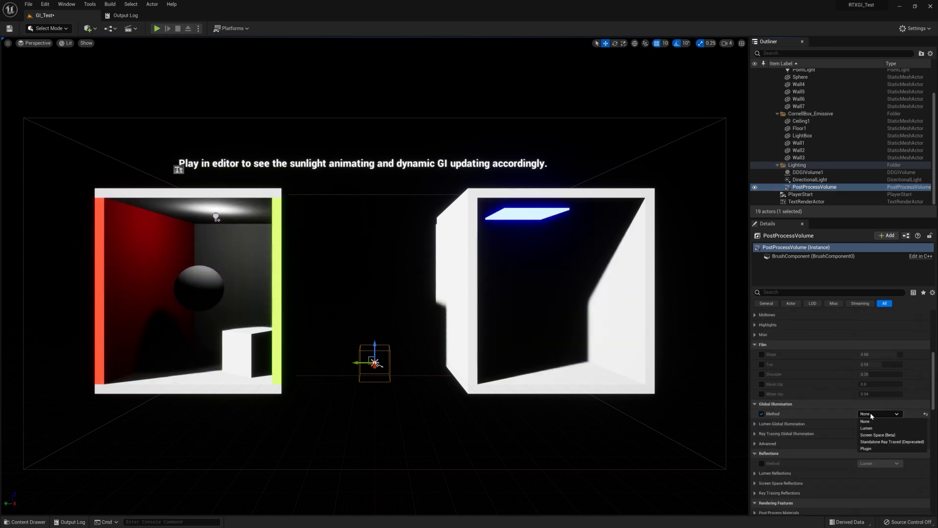
left_click(878, 449)
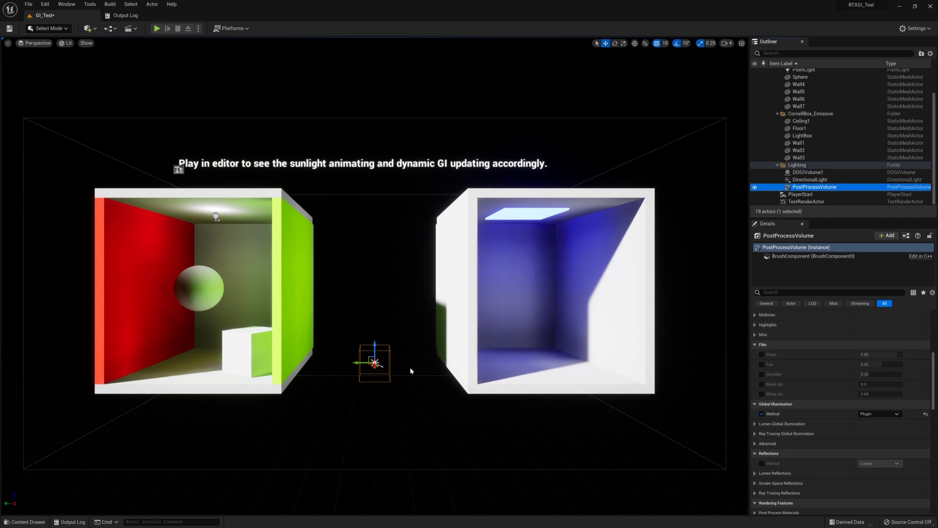
left_click_drag(409, 368, 432, 339)
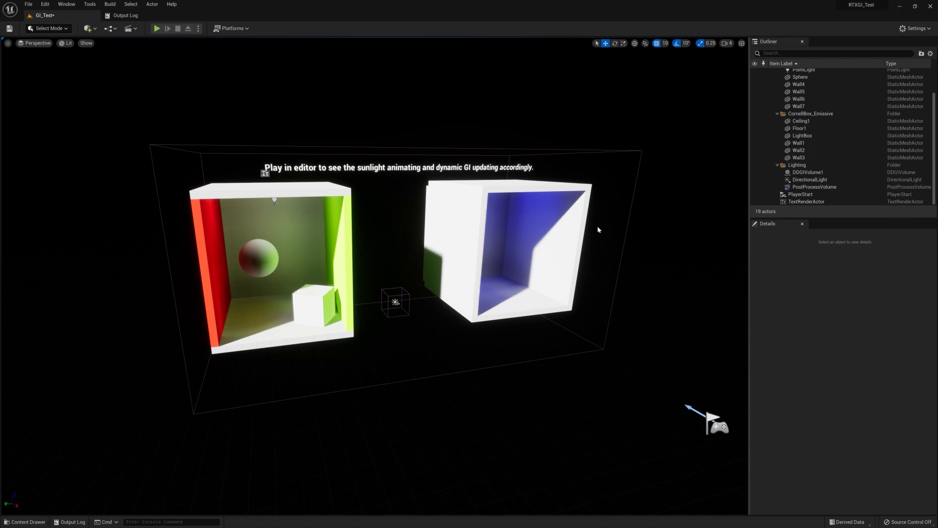
- Select the DDGIVolume1 box in the viewport and delete it
left_click(631, 151)
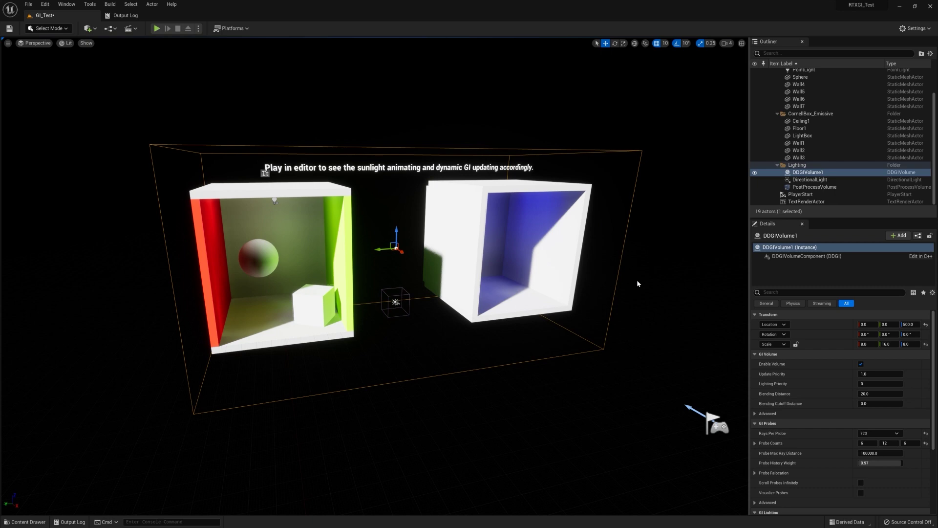
key("Delete")
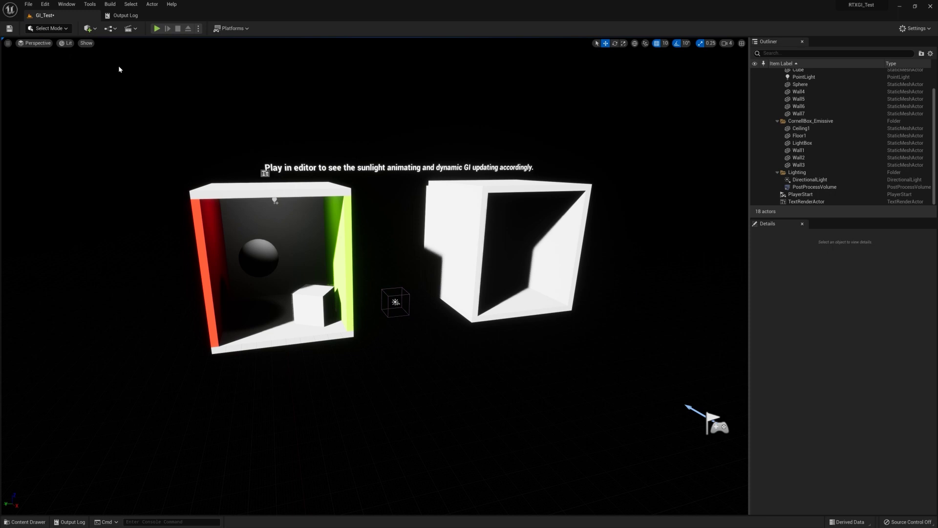
- Add an RTXGI DDGI Volume from Quick Add > Volumes, creating DDGIVolume2
left_click(94, 29)
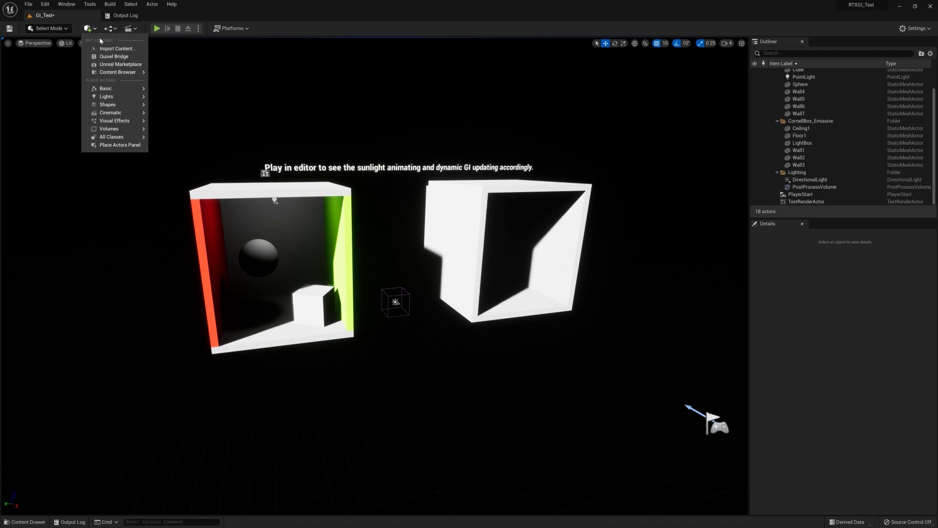
mouse_move(108, 131)
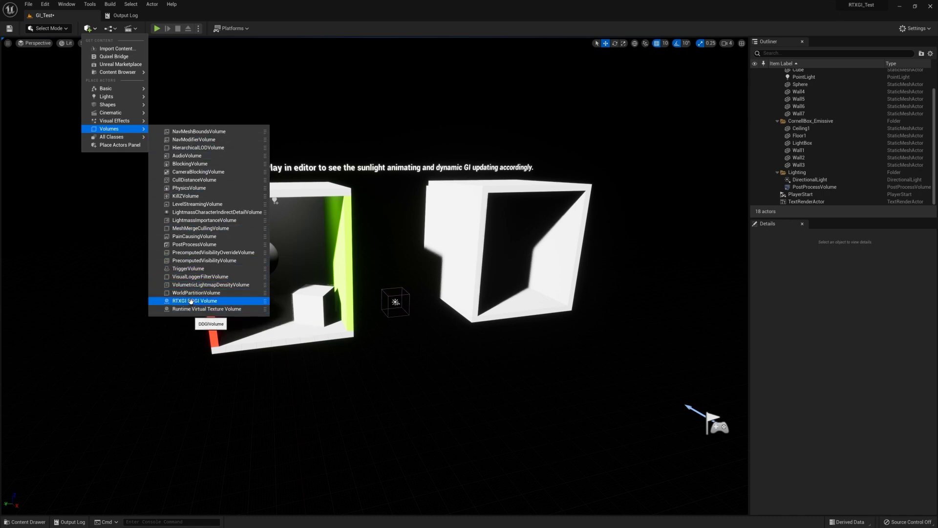
left_click(190, 301)
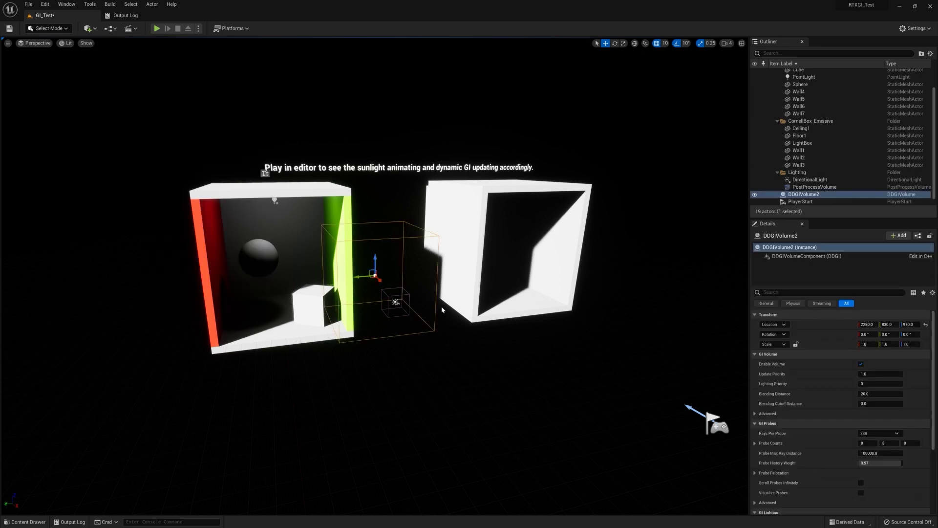
- Place DDGIVolume2 at 140, 760, 600 beside the left Cornell box and scale it uniformly to 9.5
left_click_drag(278, 271, 258, 222)
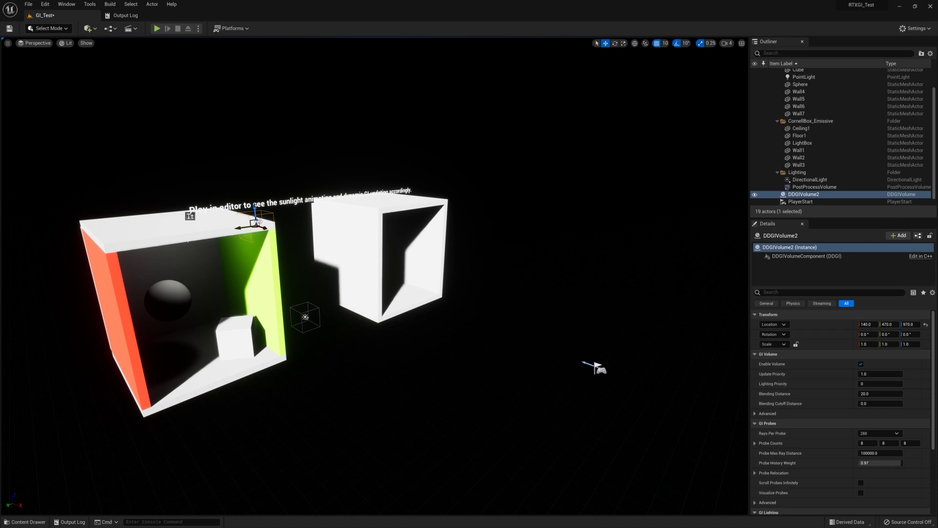
left_click(624, 44)
left_click_drag(255, 224, 309, 187)
right_click_drag(313, 195, 508, 93)
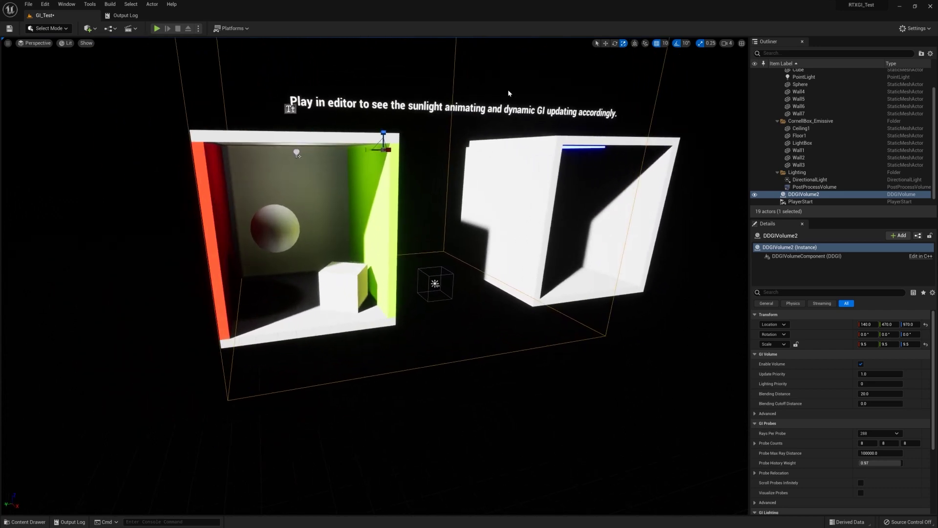
left_click(597, 43)
right_click_drag(562, 147, 562, 176)
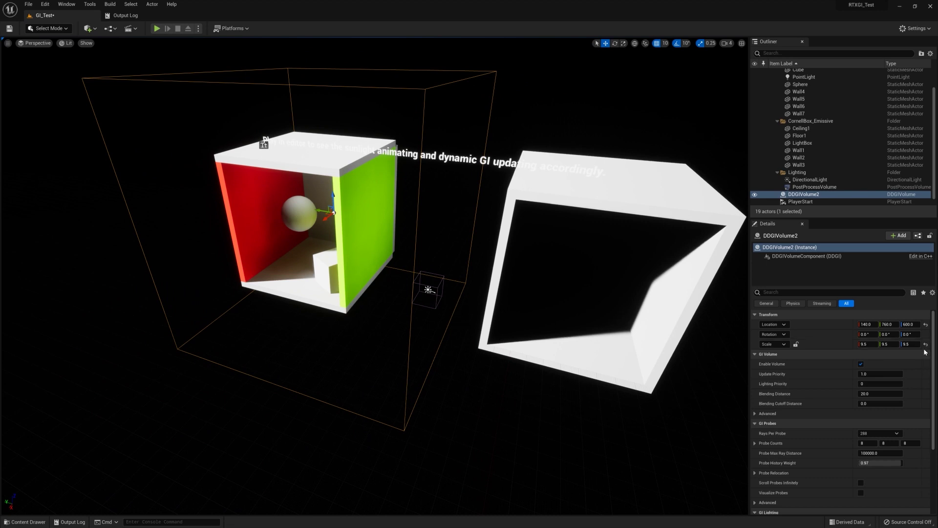
- Set DDGIVolume2's scale to 8, 16, 8 in the Details panel
left_click(866, 344)
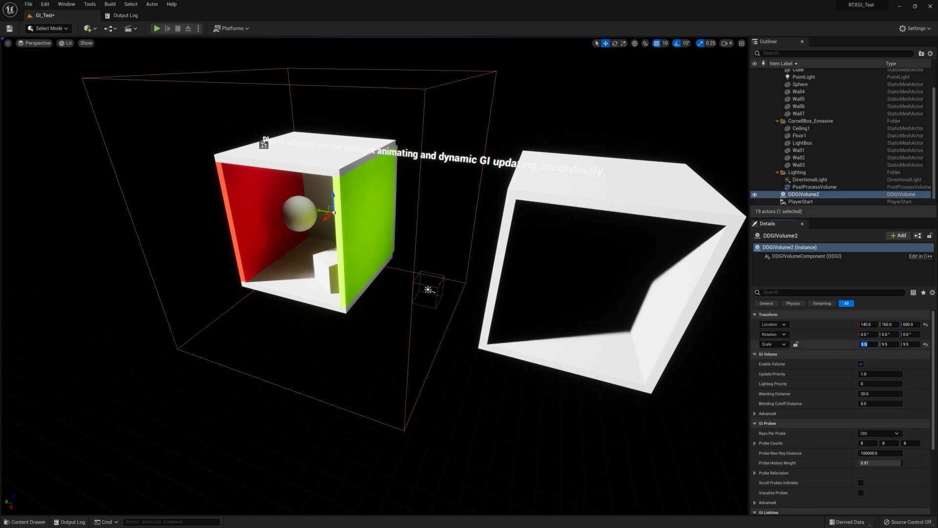
type("8")
key("Tab")
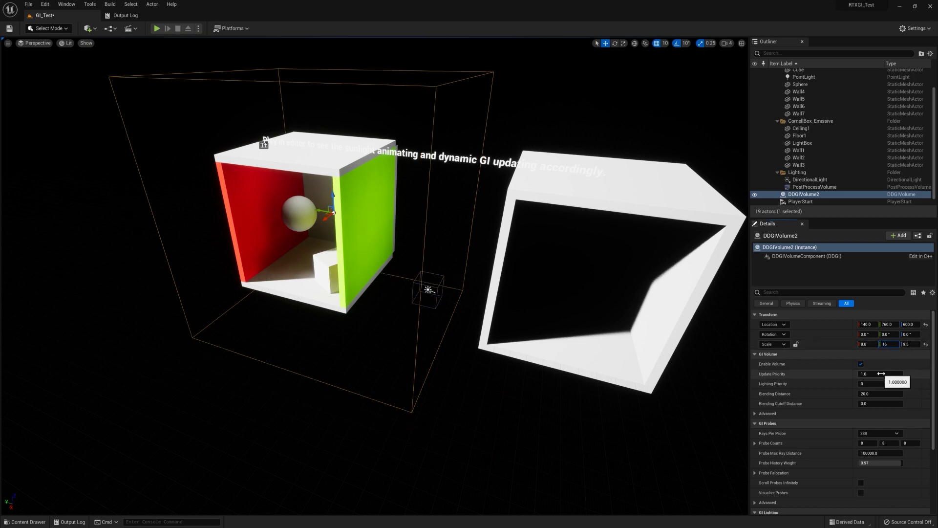
type("16")
key("Tab")
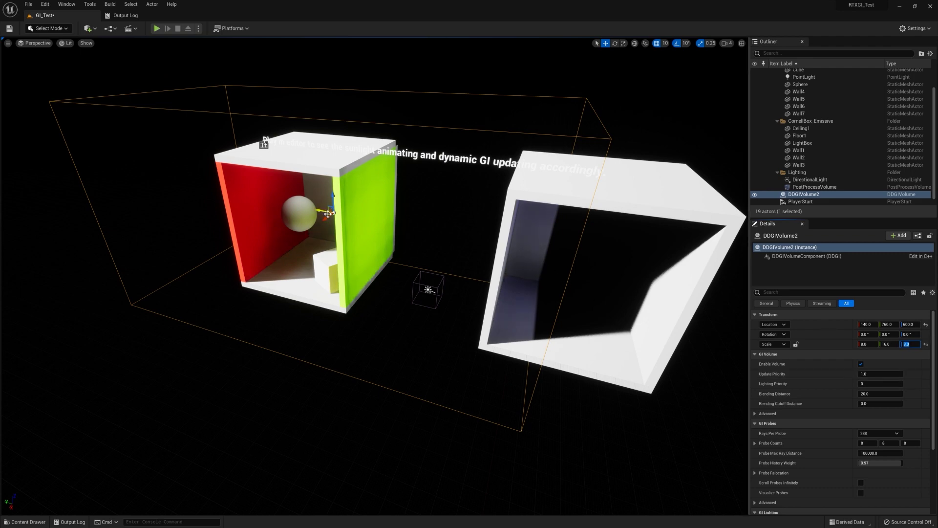
- Move the volume to 40, 50, 470 so it snugly encloses both Cornell boxes
left_click_drag(327, 214, 429, 223)
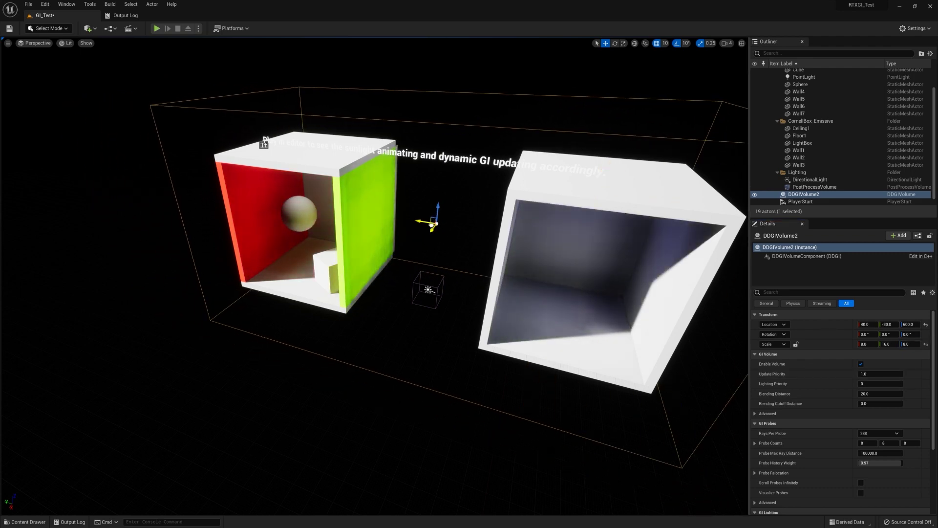
right_click_drag(457, 315, 458, 315)
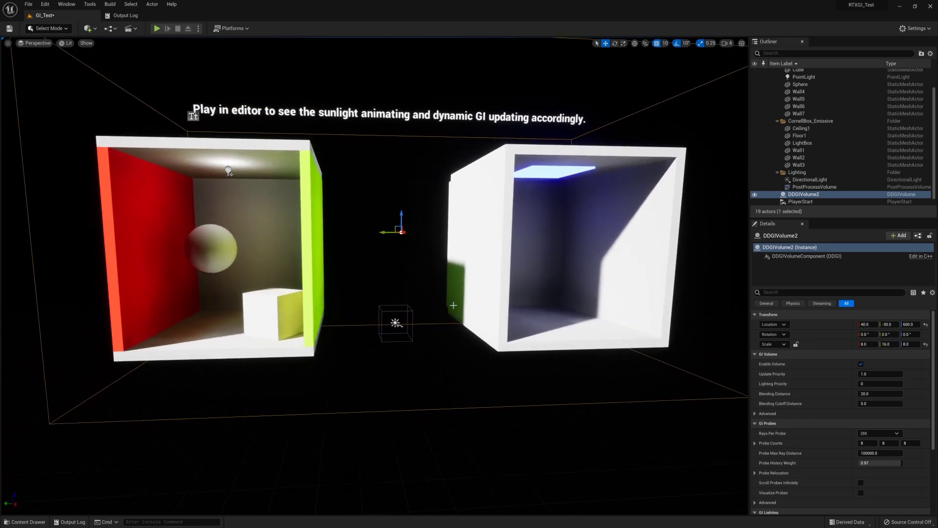
left_click_drag(402, 219, 401, 239)
right_click_drag(402, 239, 401, 240)
left_click_drag(446, 310, 432, 309)
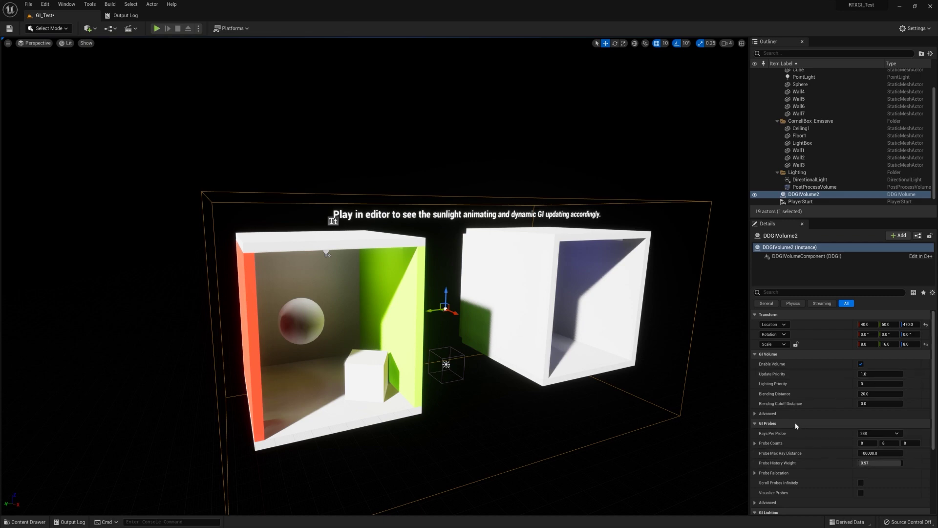
scroll(807, 435, "down", 3)
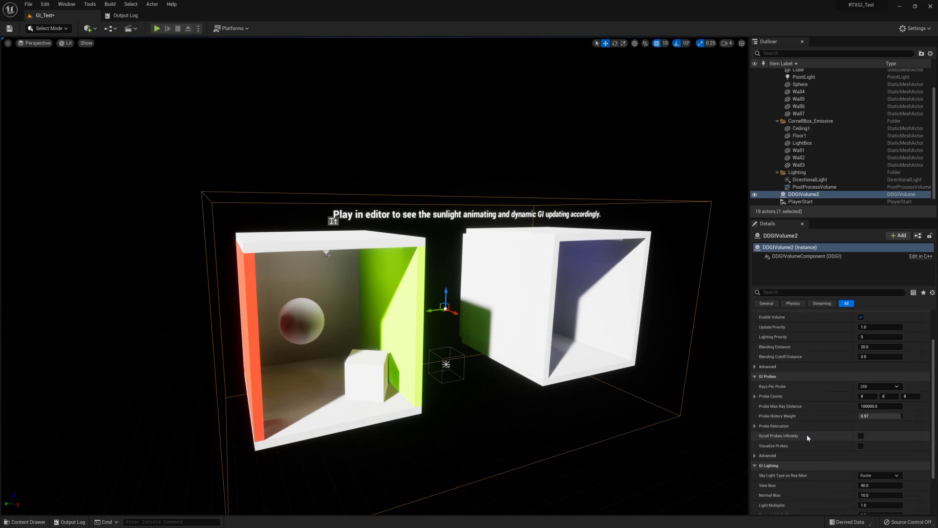
- Turn on Visualize Probes for DDGIVolume2 to show its probe spheres
left_click(861, 446)
right_click_drag(489, 293, 547, 293)
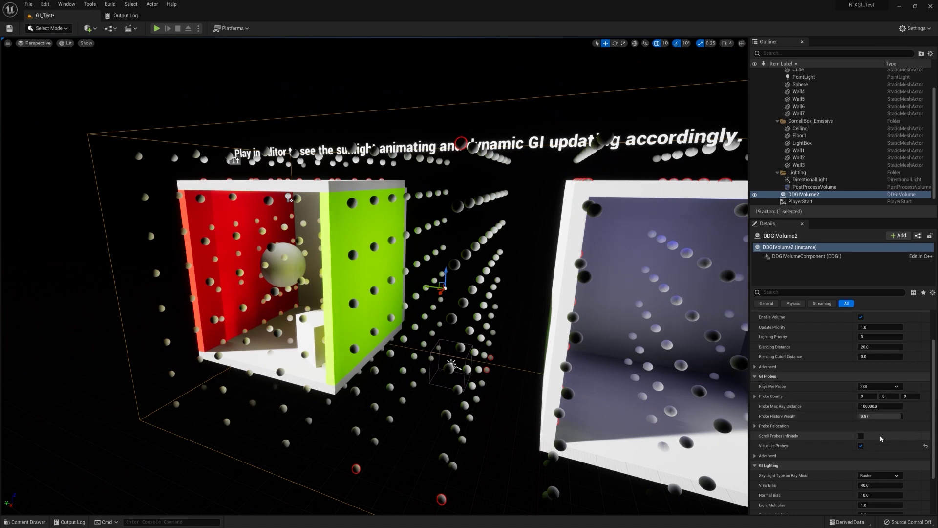
scroll(844, 417, "up", 3)
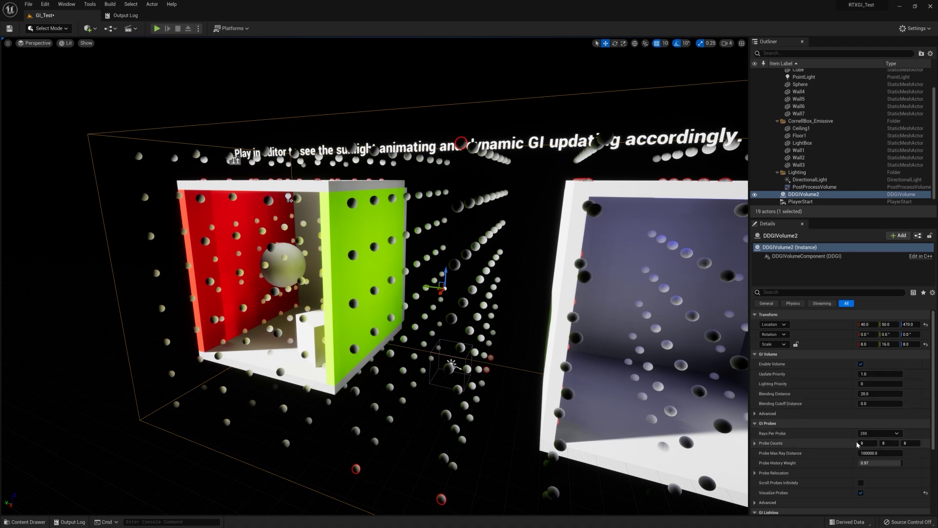
- Raise the volume's Y probe count to 16 and inspect the denser probe grid
left_click(884, 443)
key("Return")
mouse_move(371, 293)
right_mouse_down()
mouse_move(313, 293)
mouse_move(411, 293)
mouse_move(381, 293)
mouse_move(396, 293)
mouse_move(384, 284)
right_mouse_up()
key("w")
key("s")
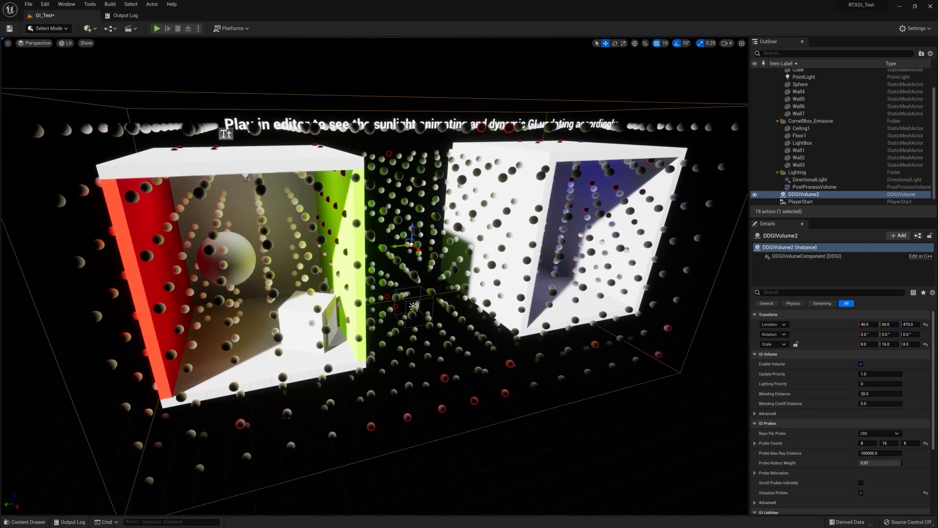
left_click(863, 443)
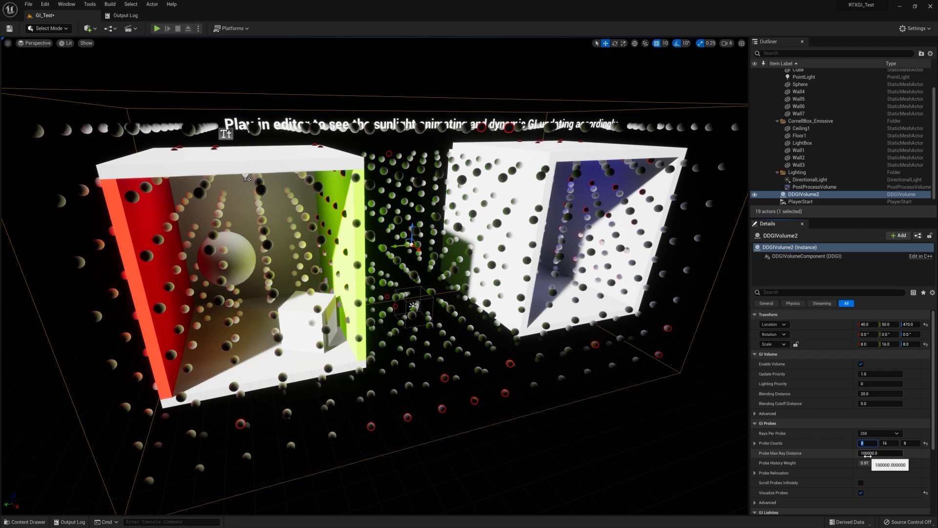
- Set the DDGI volume's probe counts to 6, 12, 6
key("Tab")
type("1")
key("Tab")
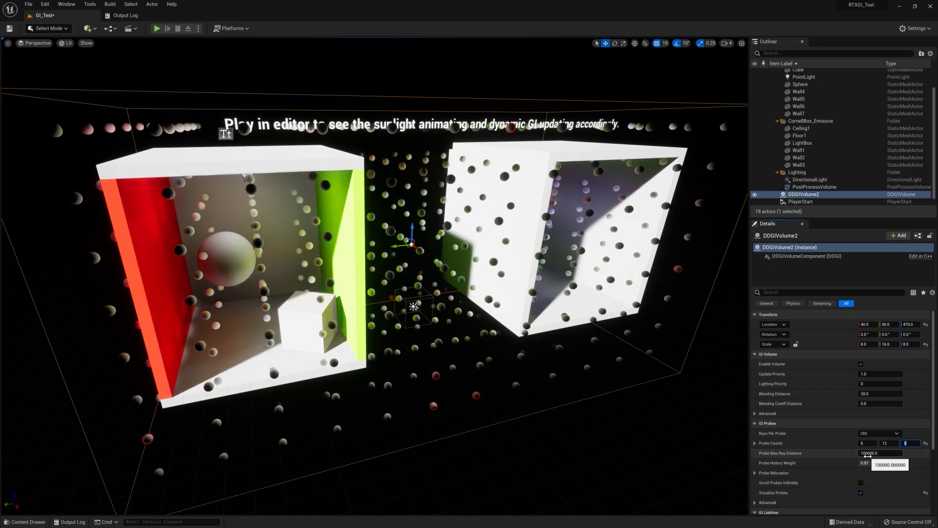
type("6")
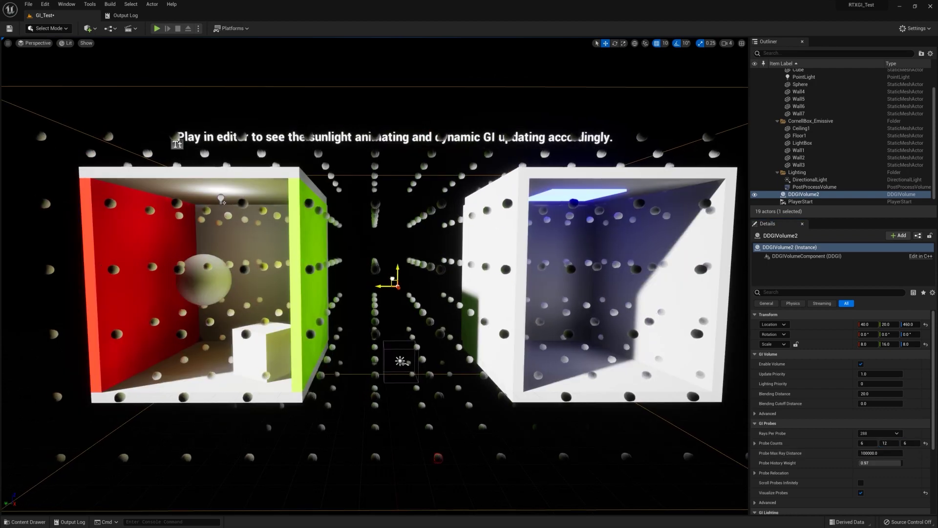
- Reposition the volume to Y -30, Z 500 while checking it inside the right Cornell box
mouse_move(391, 283)
left_mouse_down()
mouse_move(367, 282)
mouse_move(403, 277)
mouse_move(384, 281)
left_mouse_up()
right_click_drag(392, 274, 411, 280)
right_click_drag(412, 444, 374, 430)
key("w")
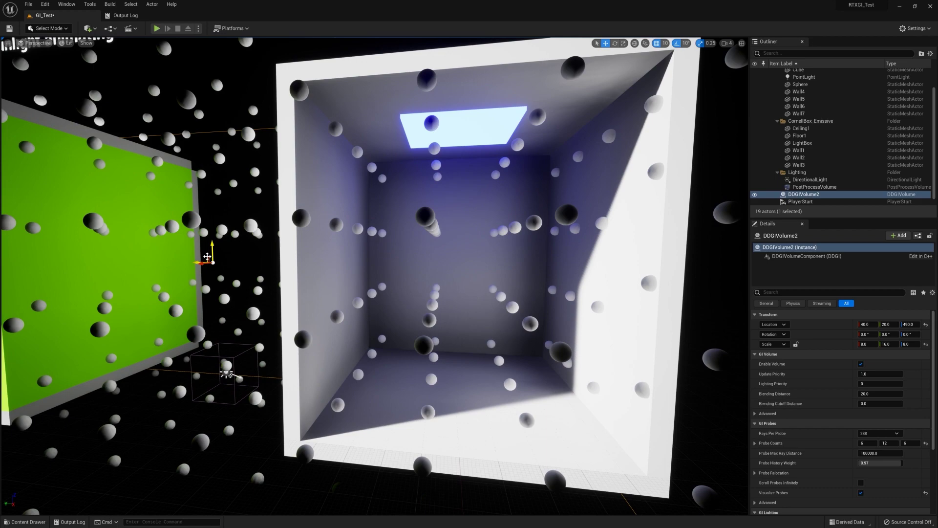
mouse_move(208, 257)
left_mouse_down()
mouse_move(219, 254)
mouse_move(197, 221)
mouse_move(198, 257)
left_mouse_up()
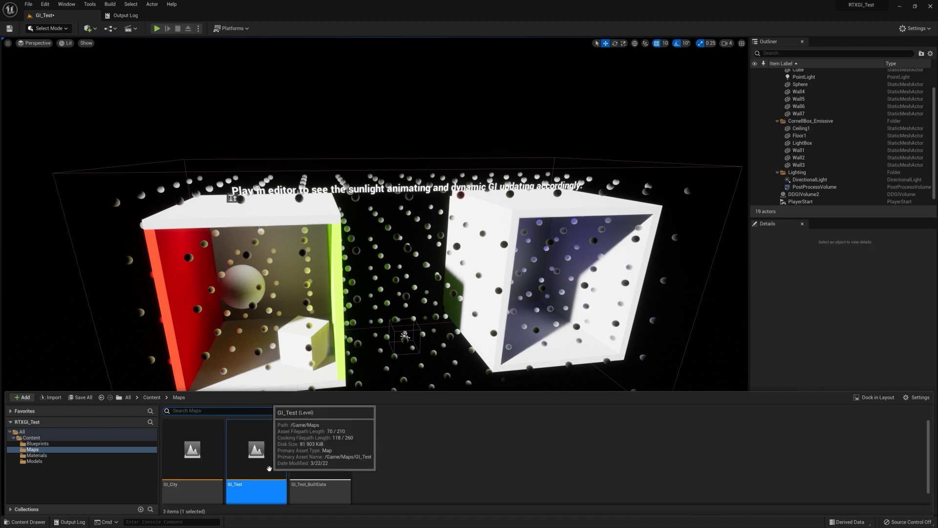
- Load the GI_City level and visualize DDGIVolumeFull's 64 × 64 × 4 probe grid
double_click(212, 465)
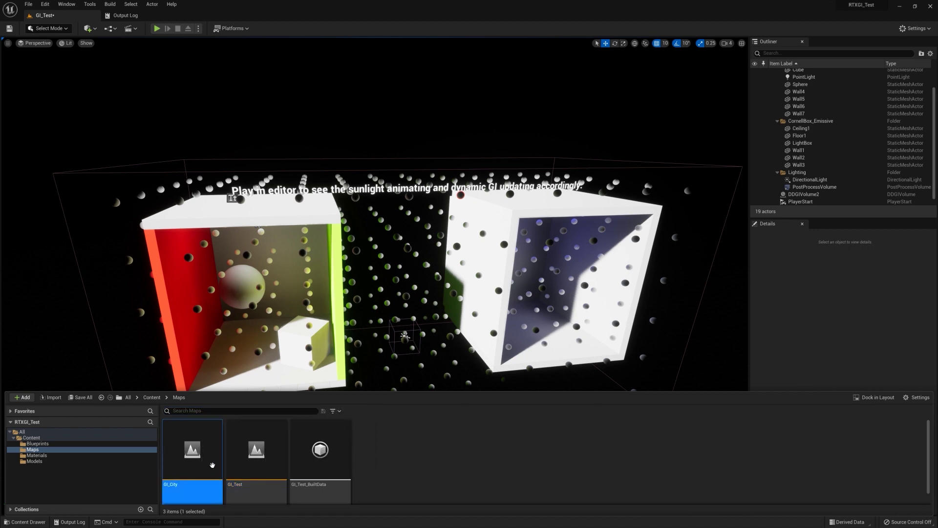
left_click(535, 348)
left_click(807, 86)
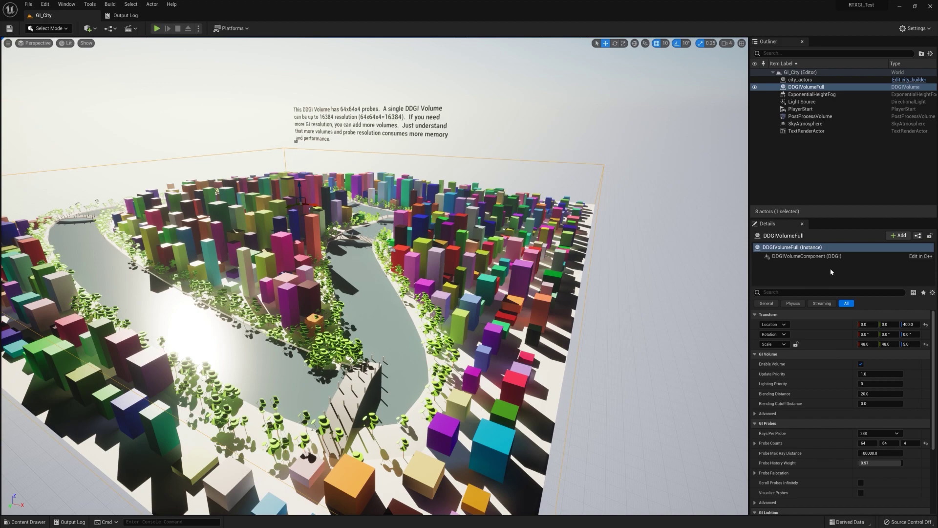
scroll(834, 461, "down", 2)
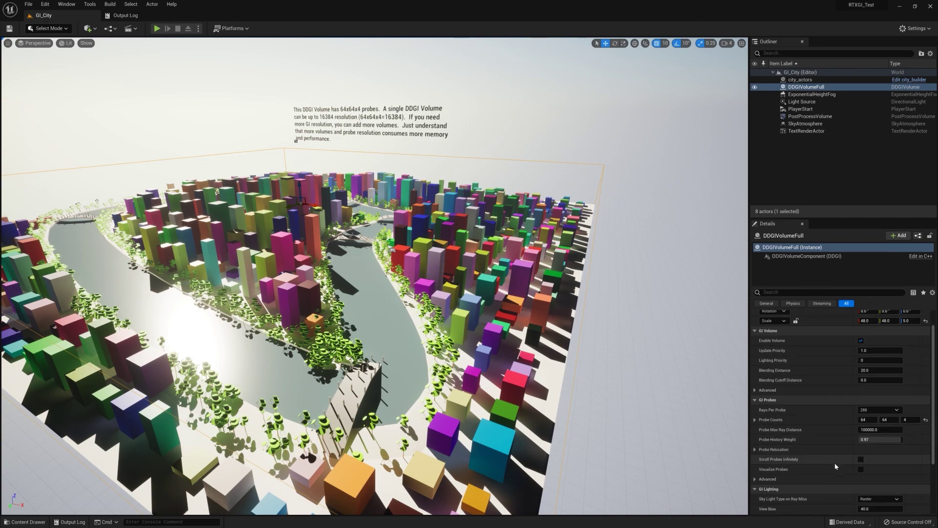
left_click(861, 469)
right_click_drag(691, 354, 582, 337)
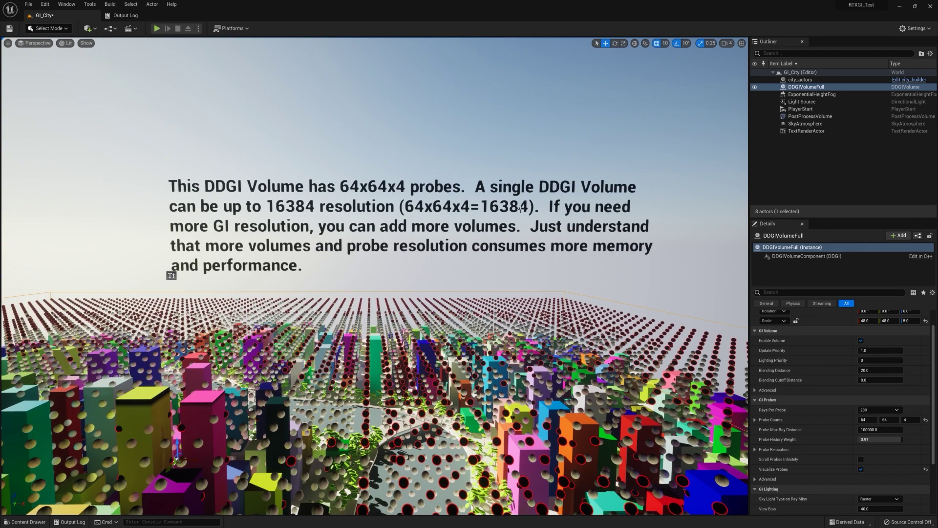
- Turn off Visualize Probes on DDGIVolumeFull and run GI_City in Play-in-Editor
right_click_drag(520, 208, 425, 136)
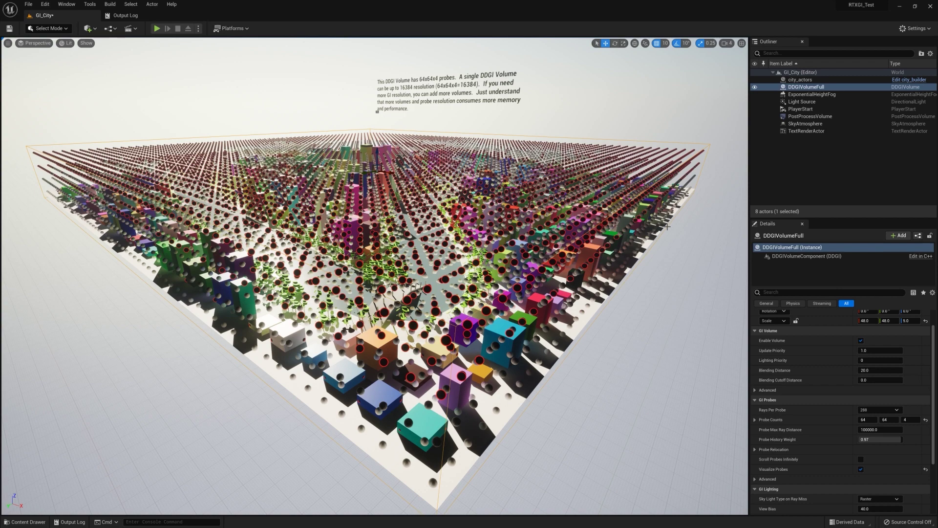
left_click(861, 469)
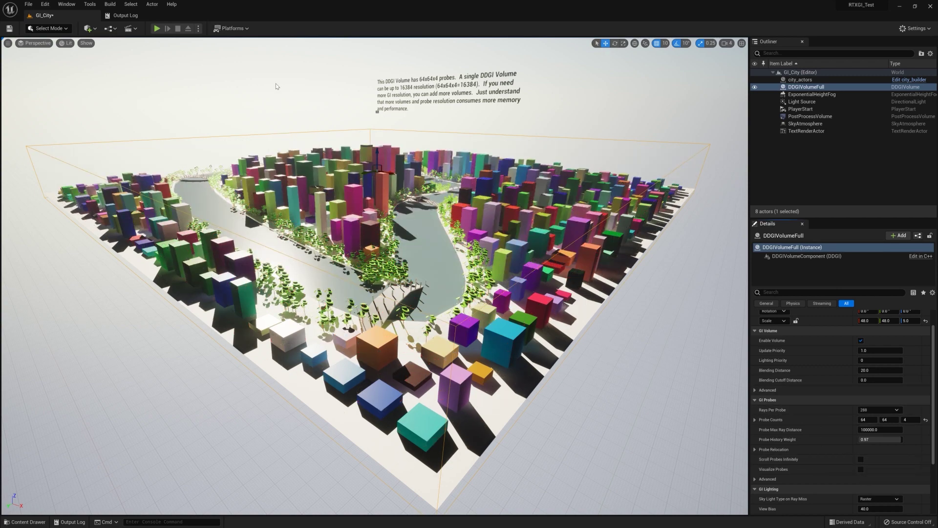
left_click(157, 29)
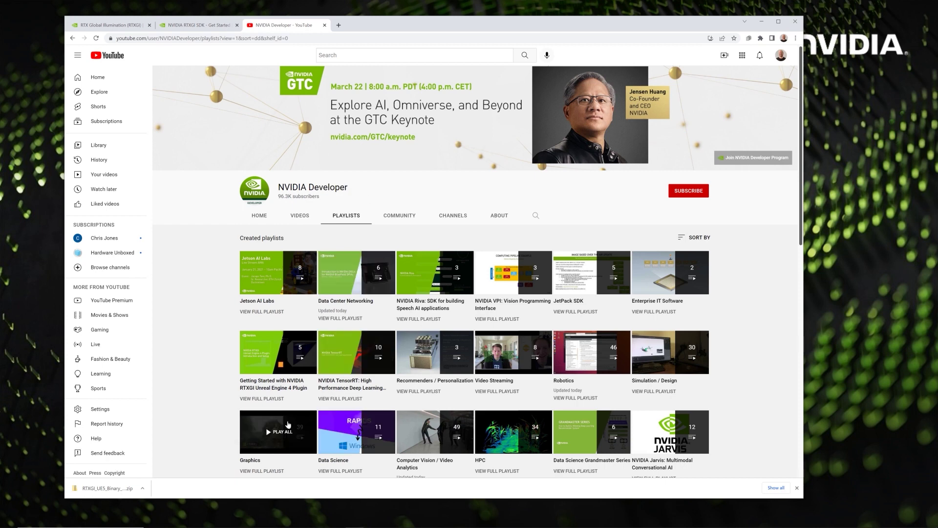
- Open the Getting Started with NVIDIA RTXGI Unreal Engine 4 Plugin playlist from NVIDIA Developer's playlists
left_click(270, 386)
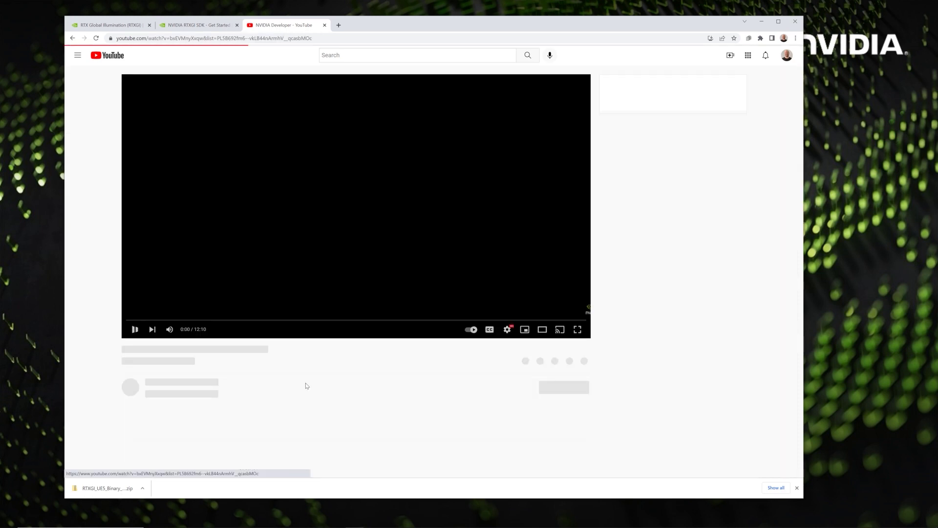